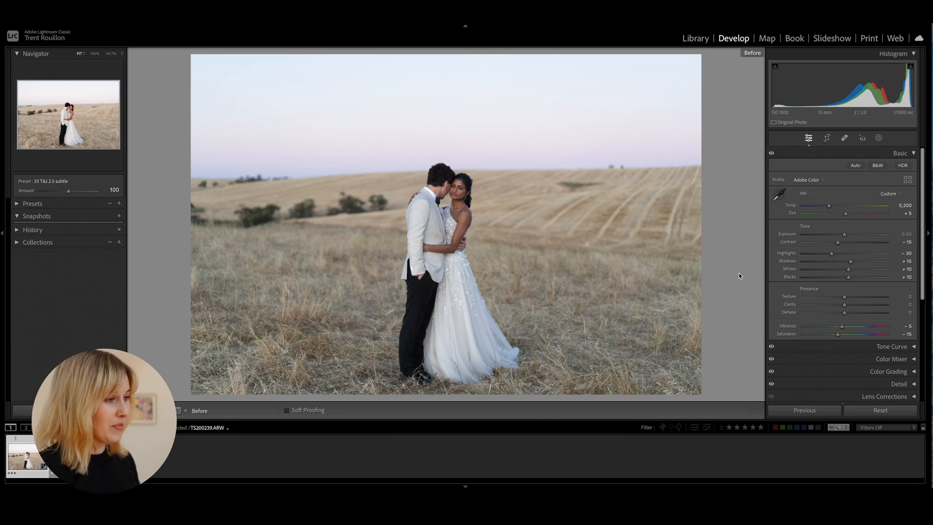
Return to the edited view of the field photo, create a Select Sky mask and show its colour overlay
{"action": "key", "text": "backslash"}
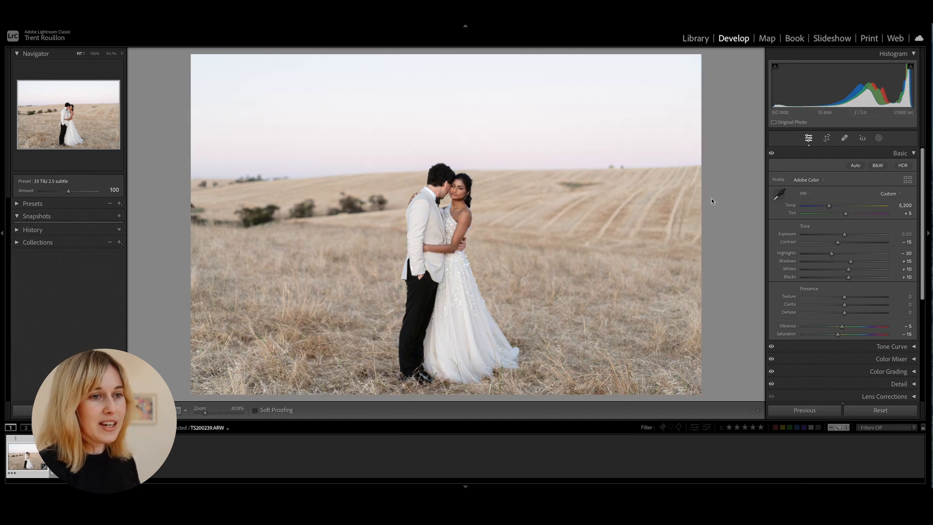
{"action": "left_click", "coordinate": [878, 139]}
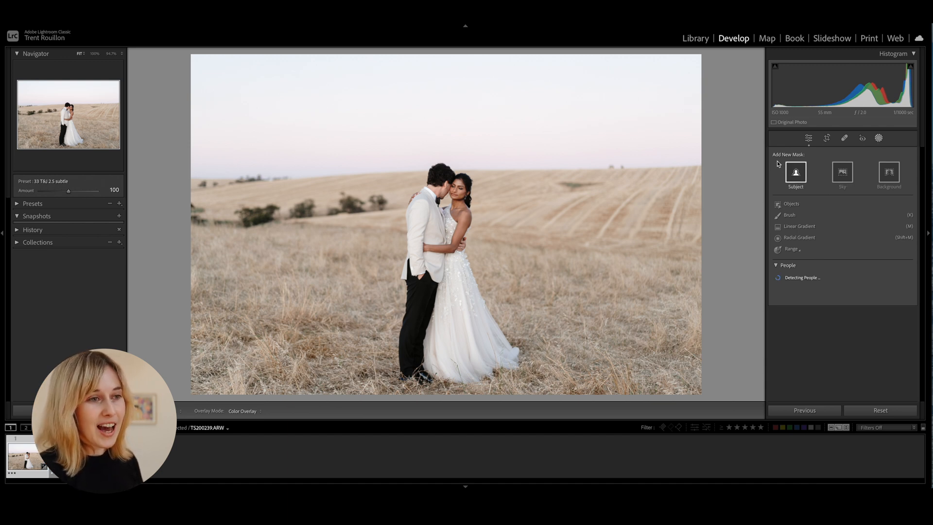
{"action": "left_click", "coordinate": [843, 173]}
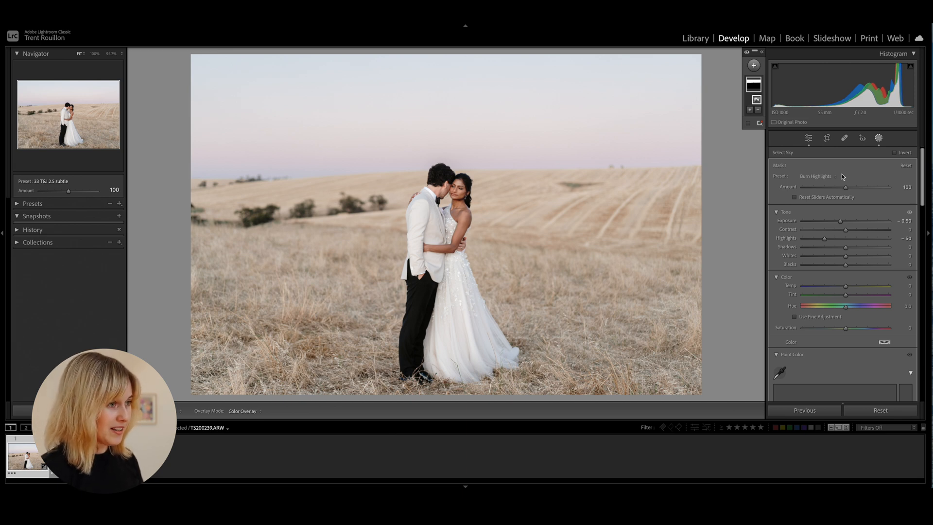
{"action": "key", "text": "o"}
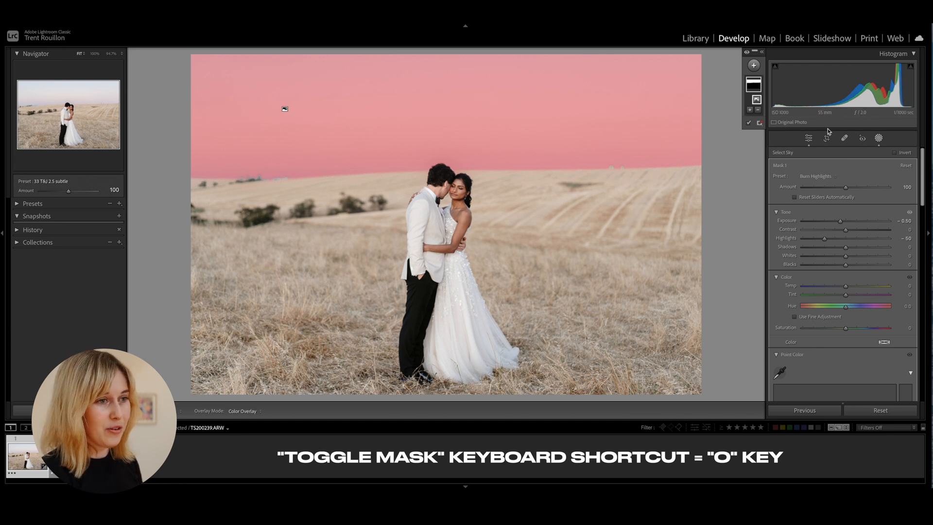
Subtract the groom's hair from the sky mask with a size 2.0 brush, and reselect the whole mask
{"action": "left_click", "coordinate": [758, 112]}
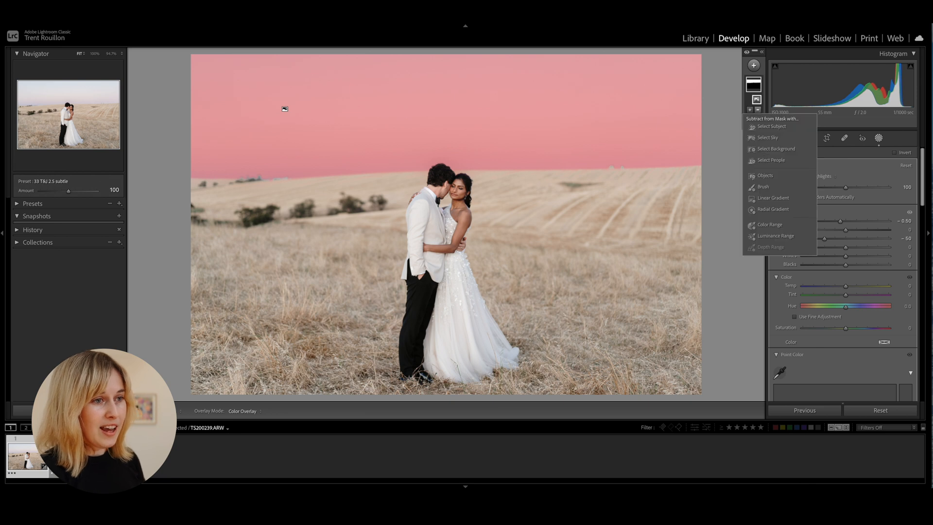
{"action": "left_click", "coordinate": [764, 187]}
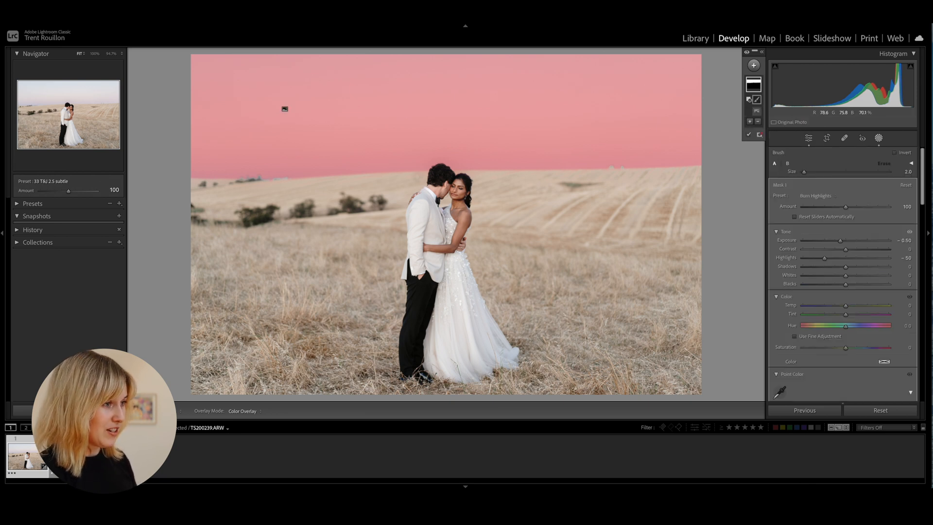
{"action": "mouse_move", "coordinate": [439, 171]}
{"action": "left_mouse_down"}
{"action": "mouse_move", "coordinate": [446, 173]}
{"action": "mouse_move", "coordinate": [437, 173]}
{"action": "left_mouse_up"}
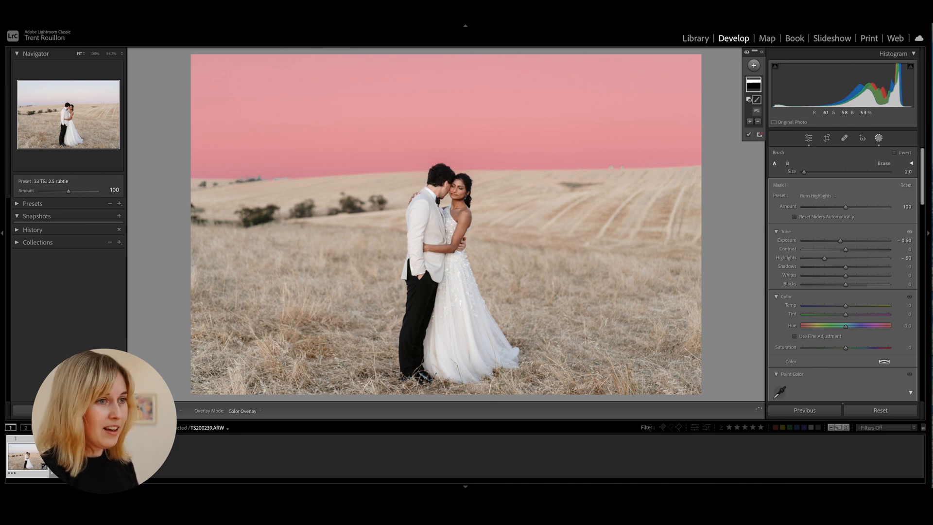
{"action": "left_click", "coordinate": [759, 91]}
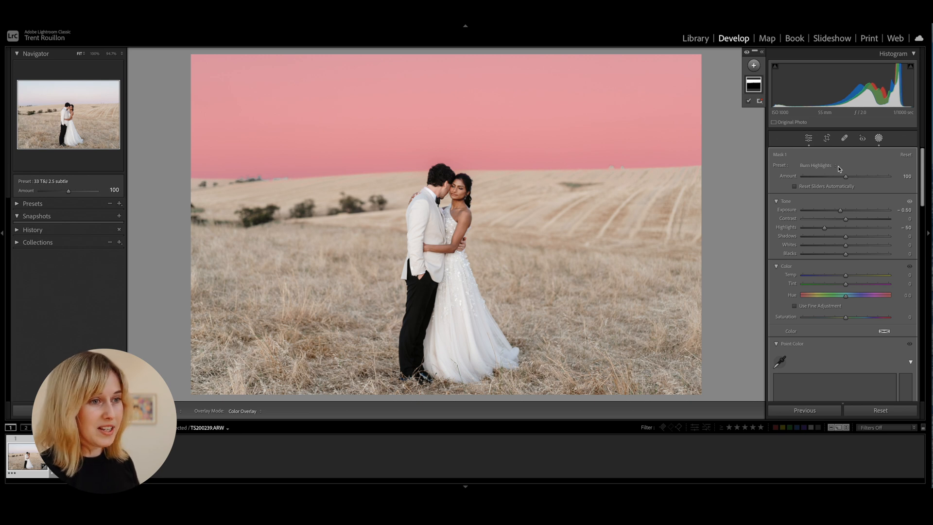
Apply the Burn (Darken) preset to the sky mask
{"action": "left_click", "coordinate": [815, 166]}
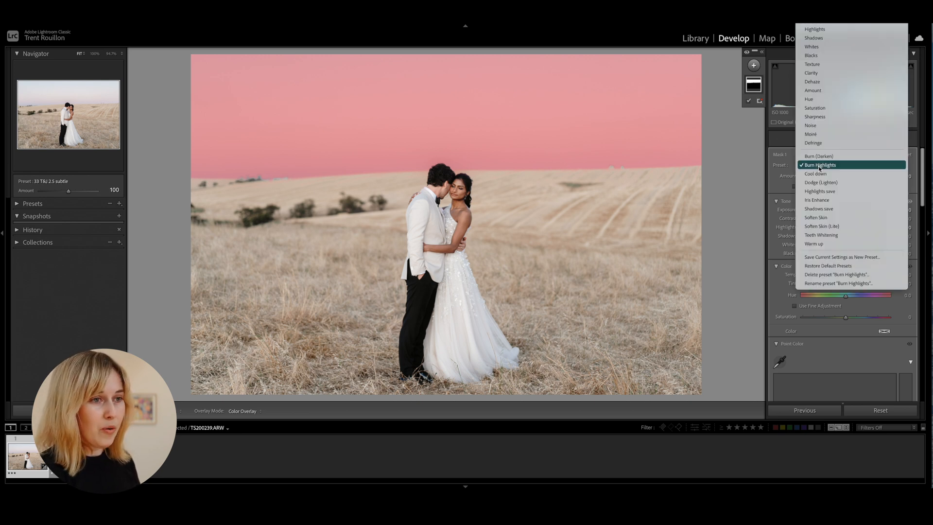
{"action": "left_click", "coordinate": [819, 165]}
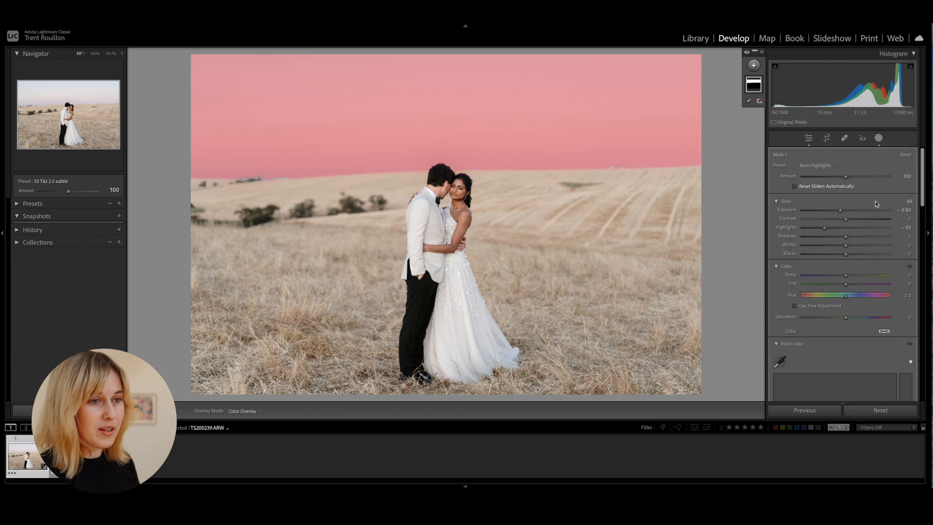
{"action": "left_click", "coordinate": [821, 166]}
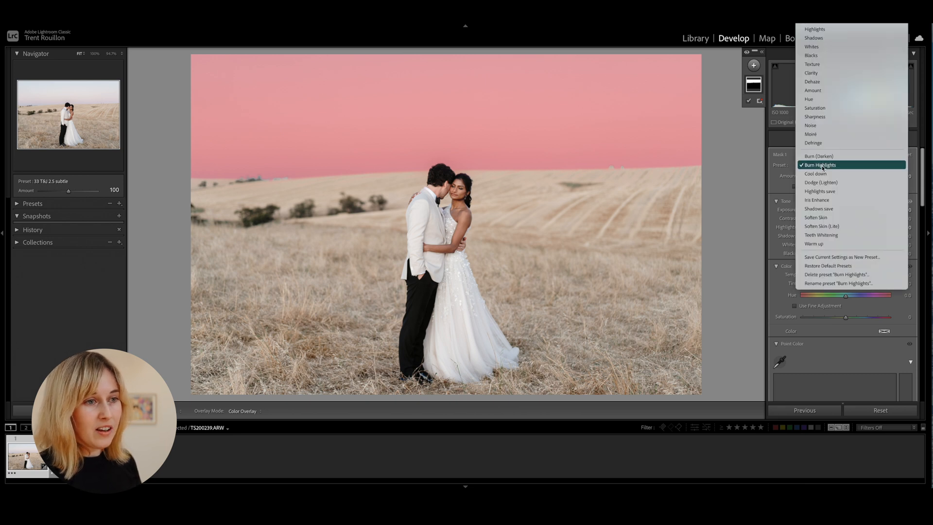
{"action": "left_click", "coordinate": [821, 156]}
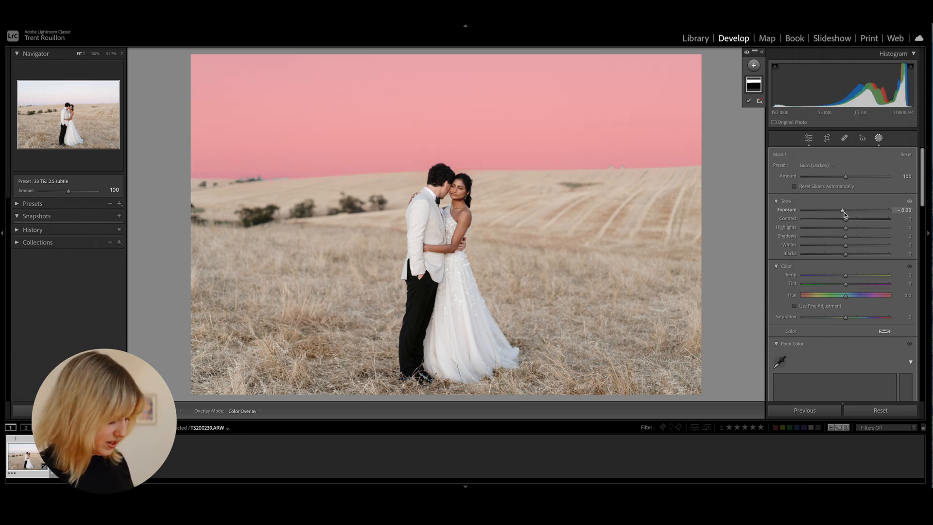
Hide the mask overlay and darken the sky with exposure at -0.50 and highlights at -20
{"action": "key", "text": "o"}
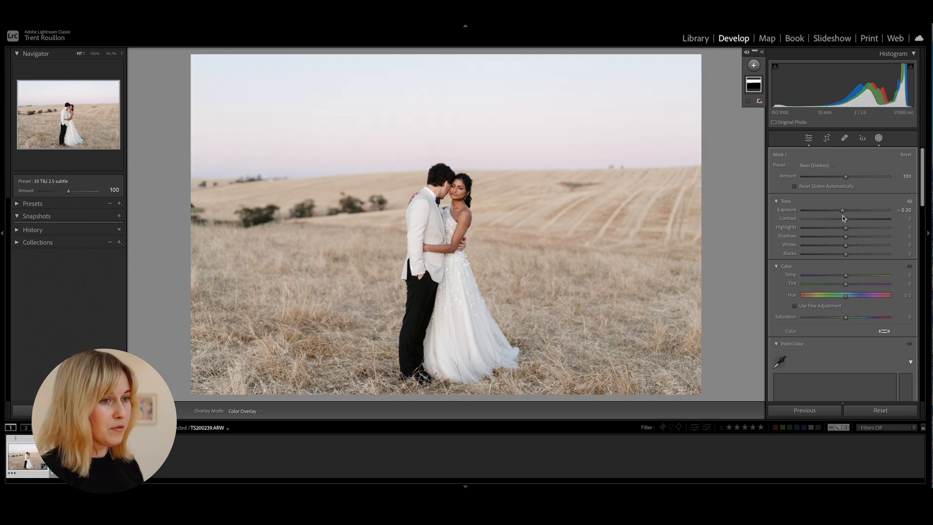
{"action": "mouse_move", "coordinate": [844, 212]}
{"action": "left_mouse_down"}
{"action": "mouse_move", "coordinate": [822, 212]}
{"action": "mouse_move", "coordinate": [839, 213]}
{"action": "left_mouse_up"}
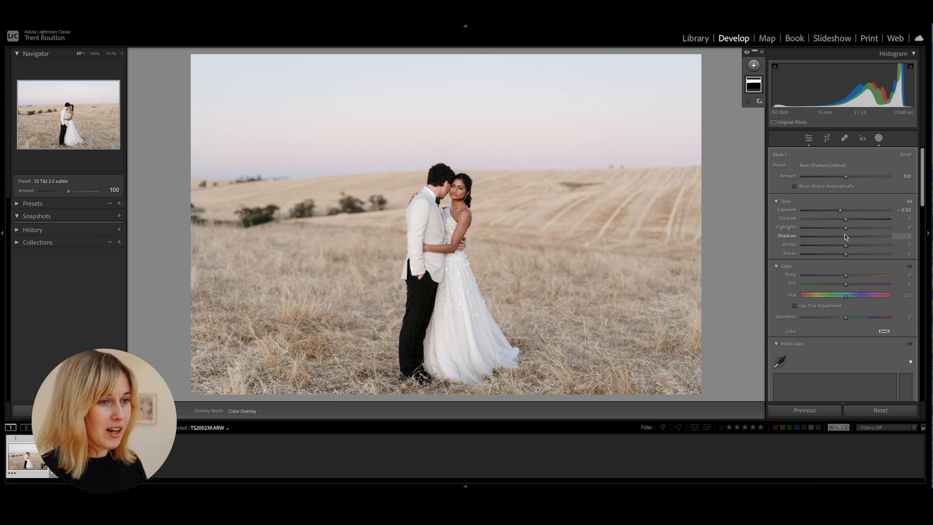
{"action": "left_click_drag", "start_coordinate": [845, 228], "coordinate": [836, 228]}
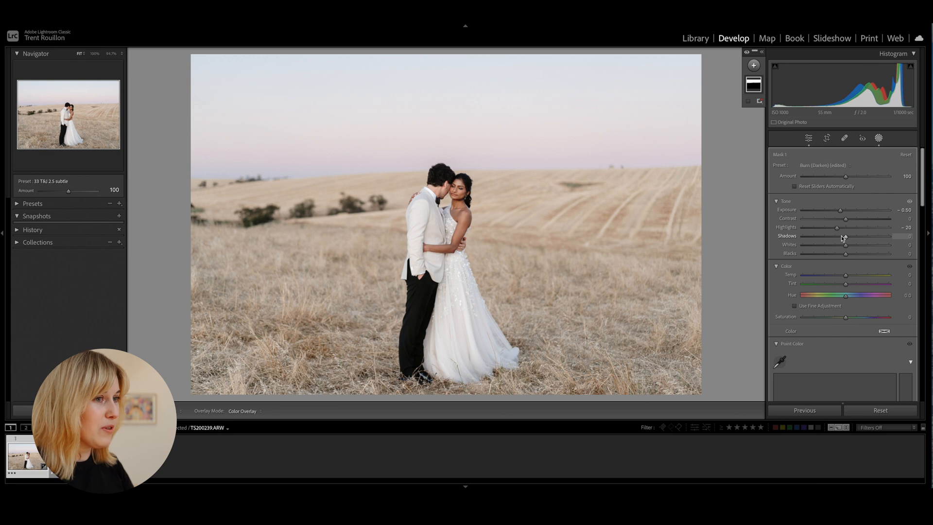
Enrich the sky's colour by setting the mask's saturation to 20 and its tint to about 20
{"action": "left_click_drag", "start_coordinate": [847, 317], "coordinate": [855, 318]}
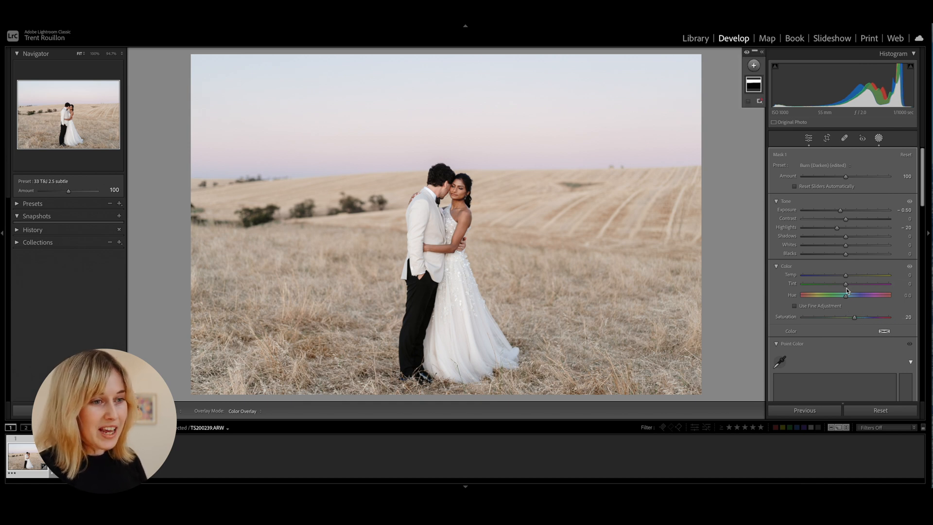
{"action": "left_click_drag", "start_coordinate": [847, 285], "coordinate": [855, 285]}
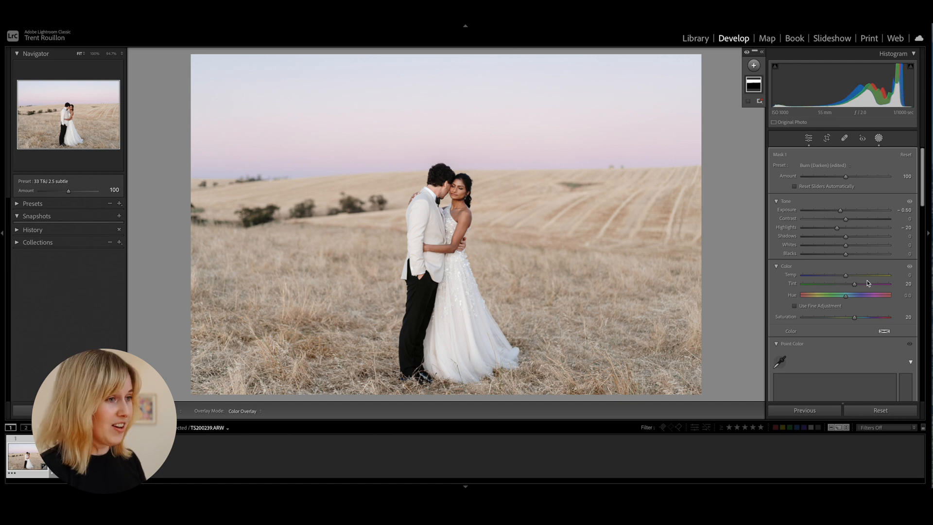
{"action": "left_click_drag", "start_coordinate": [855, 285], "coordinate": [858, 286]}
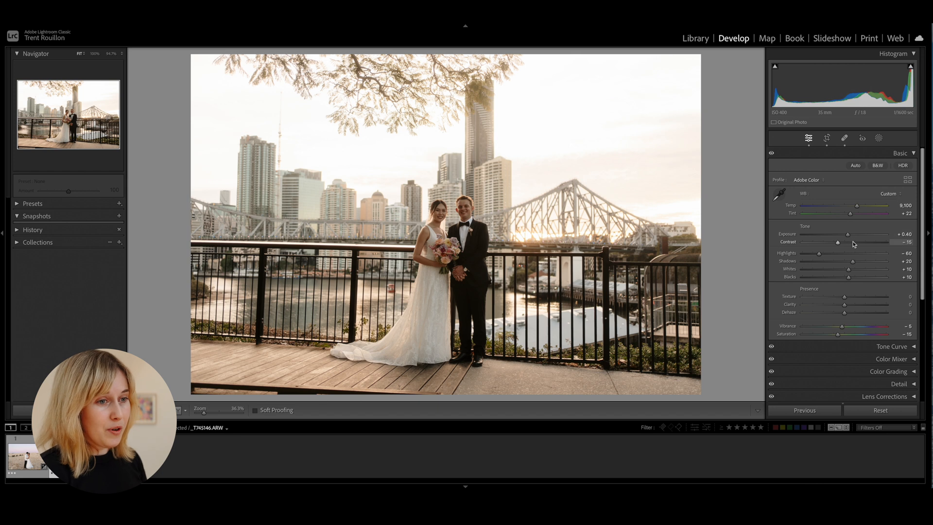
{"action": "left_click_drag", "start_coordinate": [849, 237], "coordinate": [854, 263]}
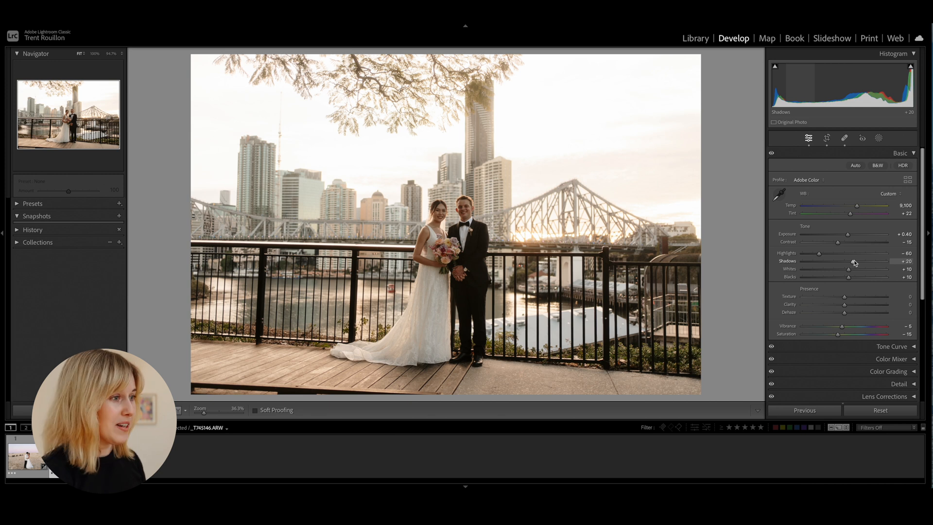
Create a Select Subject mask of the couple on the city bridge photo and add a Brush component to it
{"action": "left_click", "coordinate": [878, 138]}
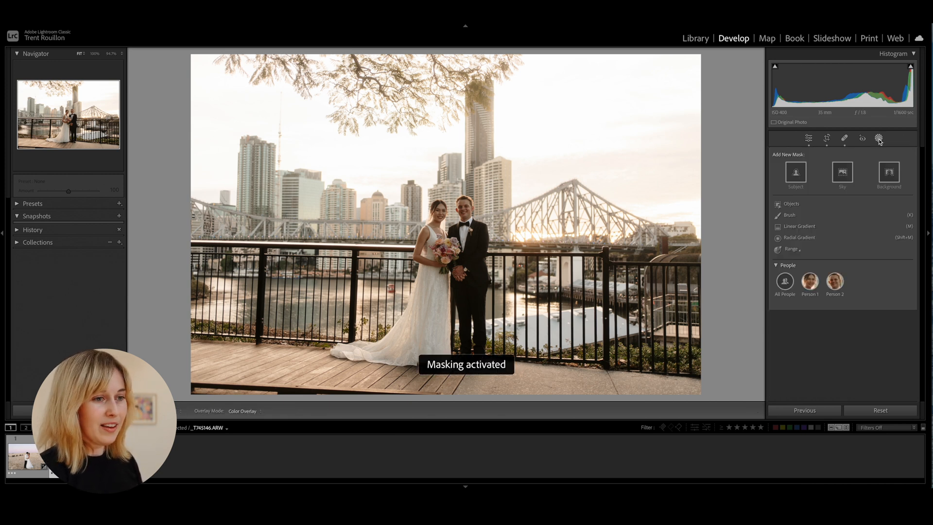
{"action": "left_click", "coordinate": [794, 176]}
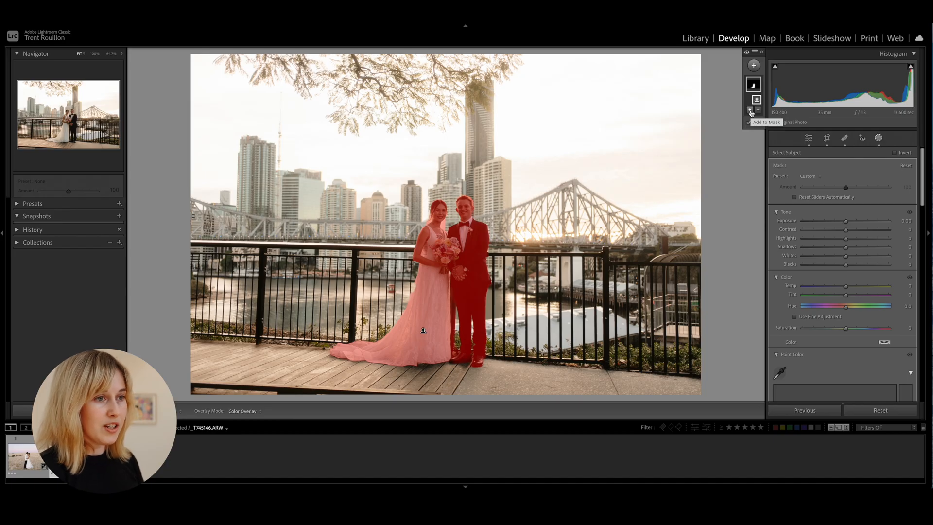
{"action": "left_click", "coordinate": [751, 111]}
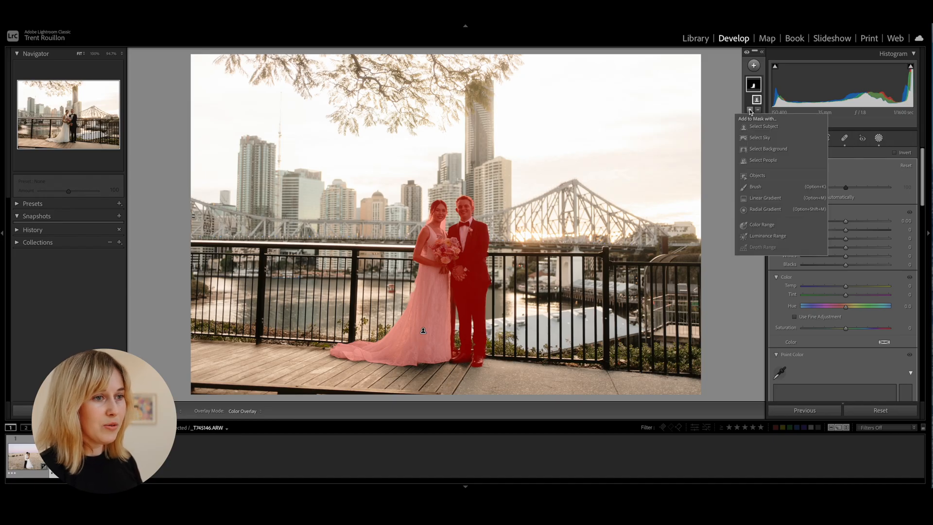
{"action": "left_click", "coordinate": [756, 188]}
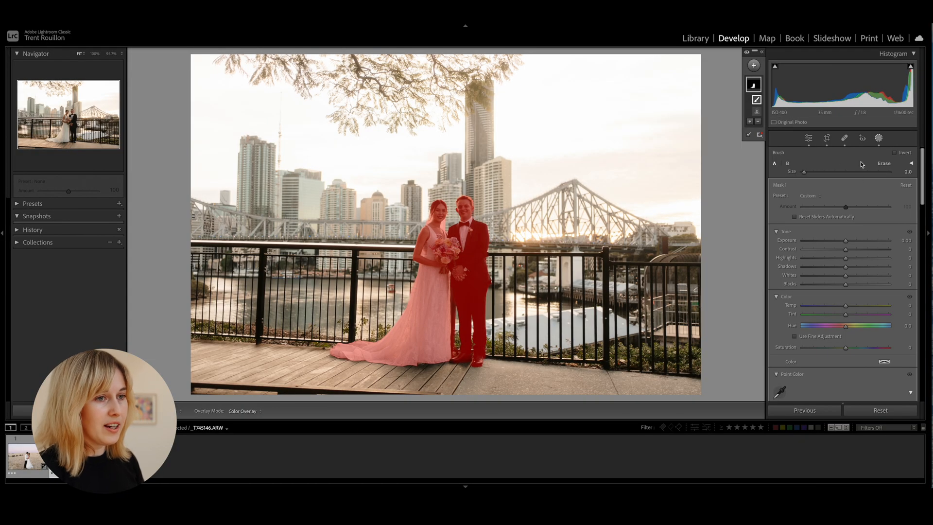
Reselect the couple's mask and raise its exposure to about 0.30
{"action": "left_click", "coordinate": [879, 138]}
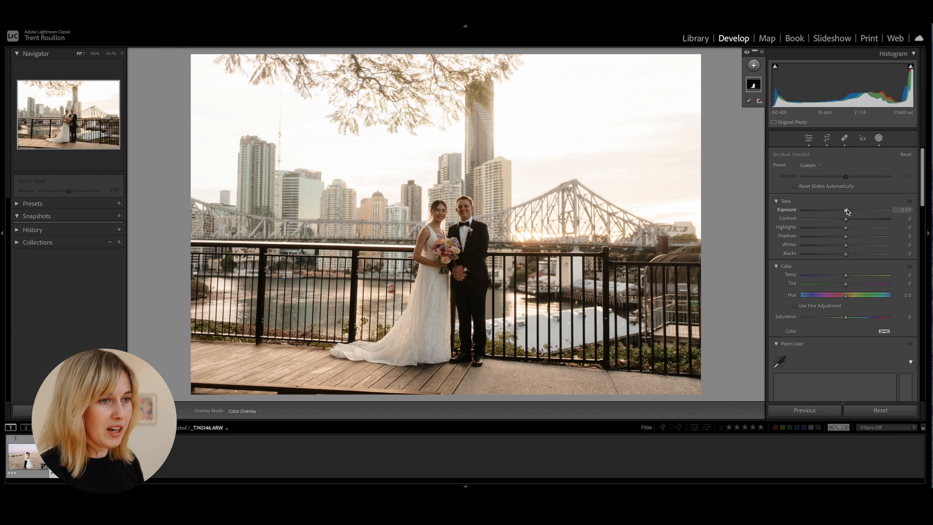
{"action": "left_click", "coordinate": [754, 85]}
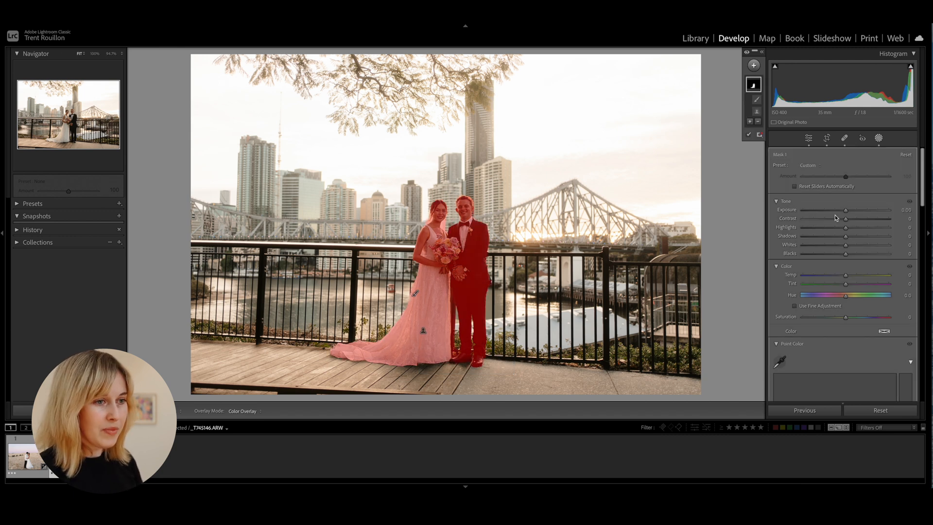
{"action": "left_click_drag", "start_coordinate": [845, 212], "coordinate": [850, 212]}
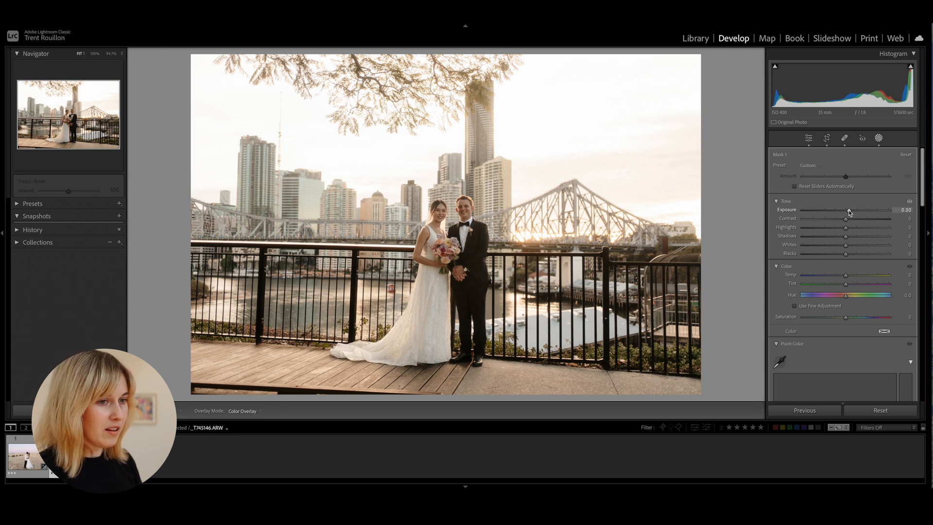
{"action": "mouse_move", "coordinate": [849, 212]}
{"action": "left_mouse_down"}
{"action": "mouse_move", "coordinate": [841, 213]}
{"action": "mouse_move", "coordinate": [849, 212]}
{"action": "left_mouse_up"}
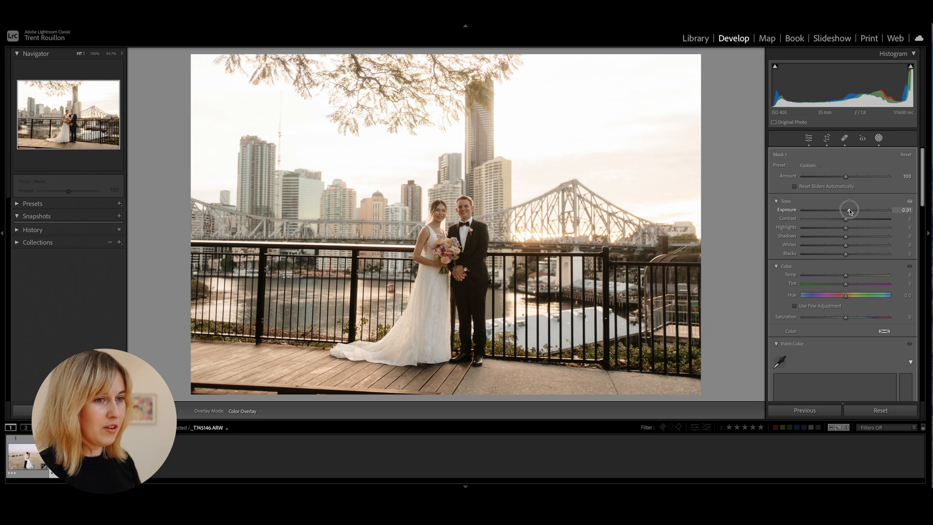
{"action": "left_click_drag", "start_coordinate": [849, 211], "coordinate": [849, 211]}
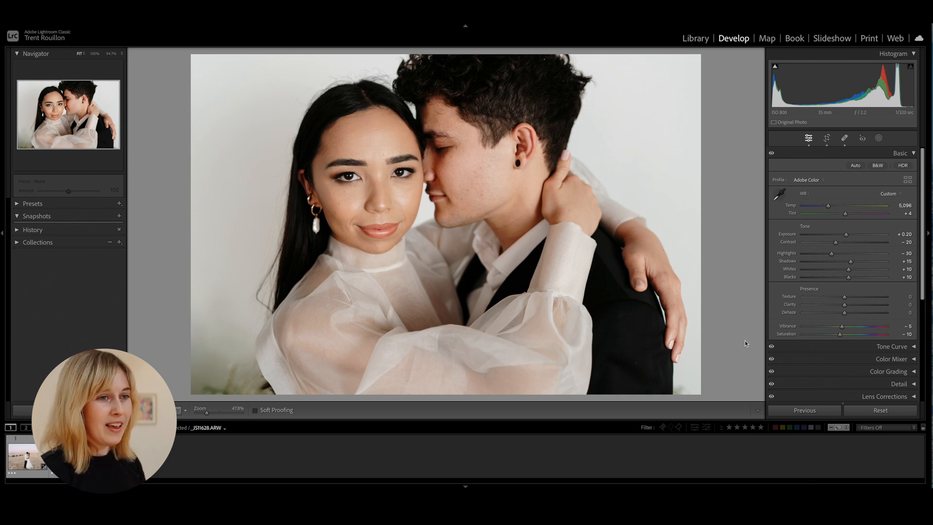
Create a Facial Skin mask for Person 1 on the close-up portrait of the embracing couple
{"action": "left_click", "coordinate": [878, 139]}
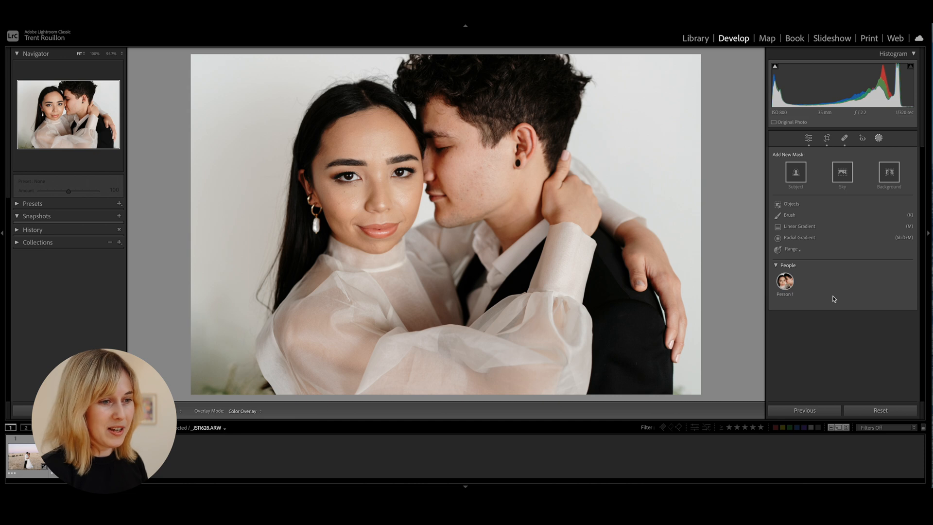
{"action": "mouse_move", "coordinate": [787, 287]}
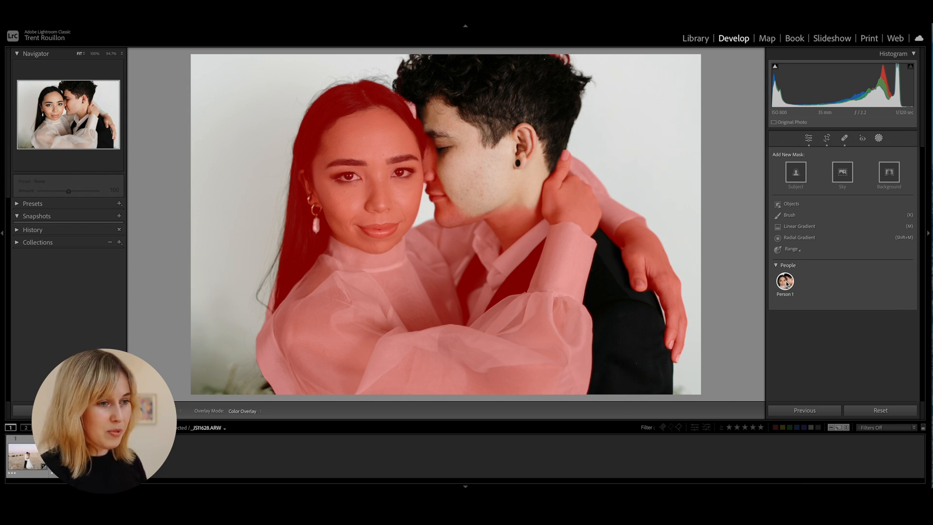
{"action": "left_click", "coordinate": [786, 282]}
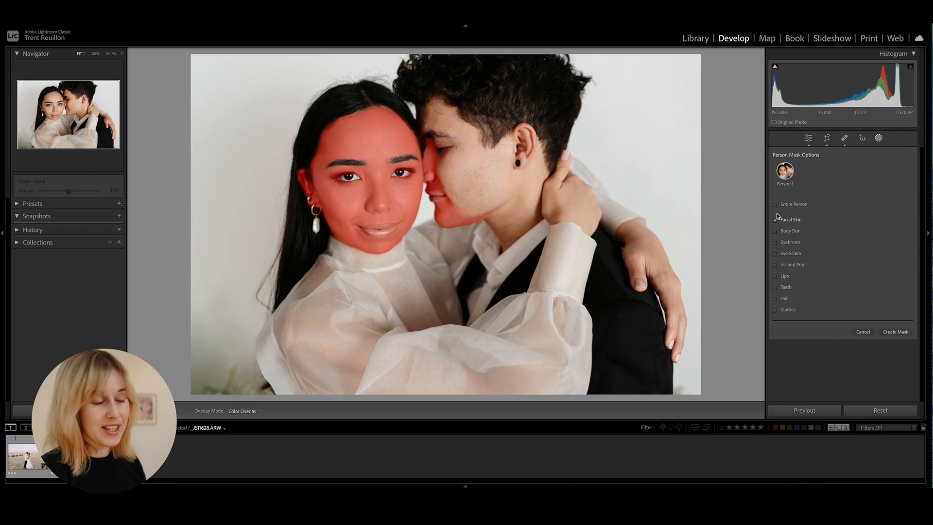
{"action": "left_click", "coordinate": [895, 332]}
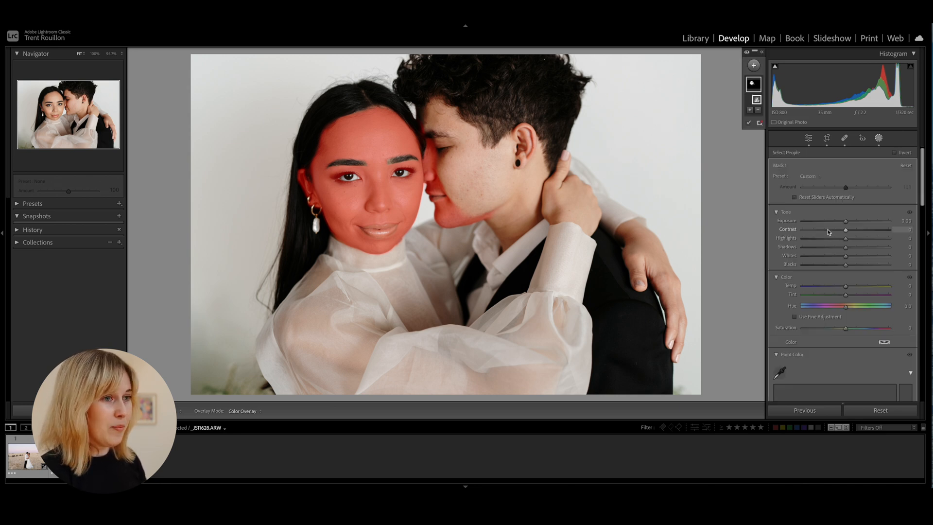
Subtract the groom's face and neck from the facial skin mask with a size 6 brush
{"action": "left_click", "coordinate": [757, 110]}
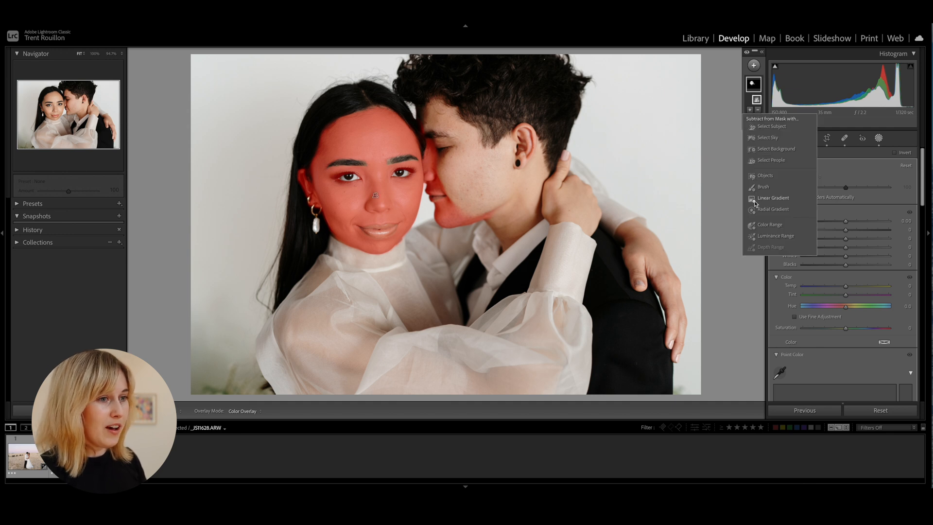
{"action": "left_click", "coordinate": [763, 187]}
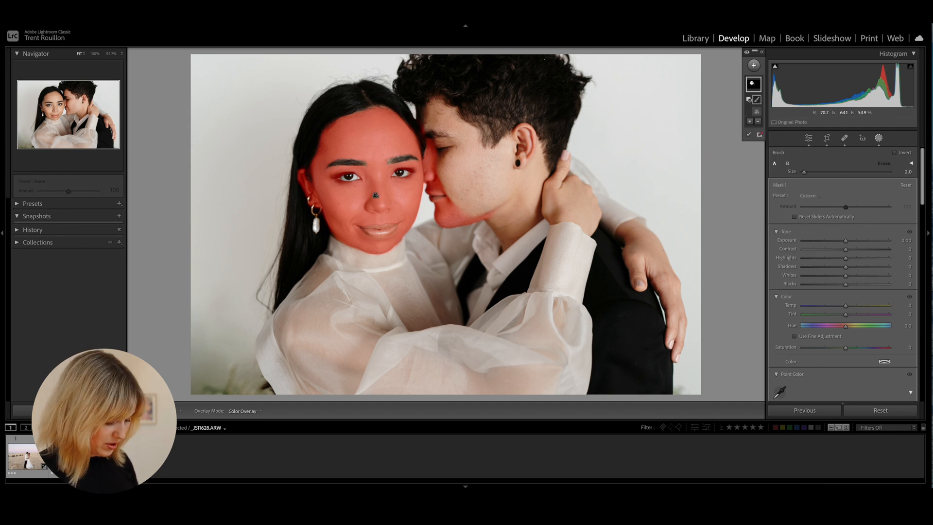
{"action": "scroll", "coordinate": [487, 199], "scroll_direction": "up", "scroll_amount": 4}
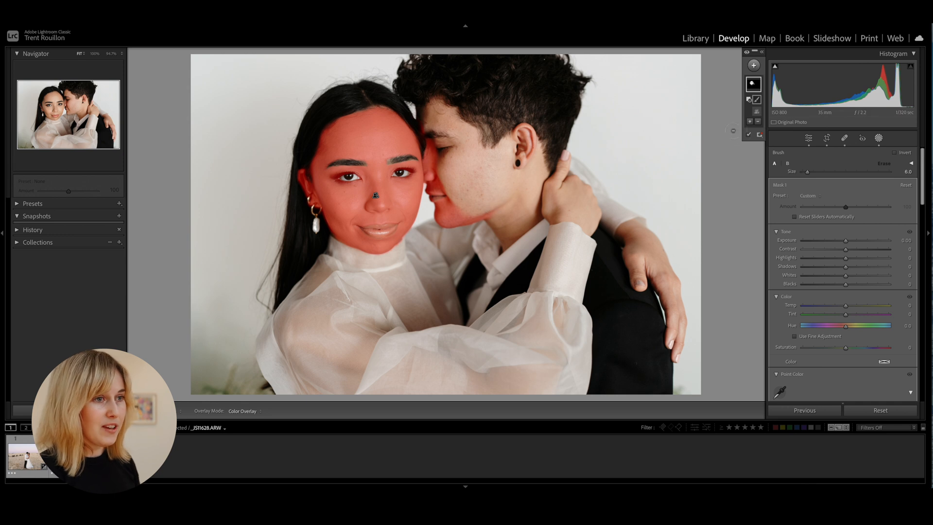
{"action": "mouse_move", "coordinate": [506, 206]}
{"action": "left_mouse_down"}
{"action": "mouse_move", "coordinate": [447, 223]}
{"action": "mouse_move", "coordinate": [431, 118]}
{"action": "mouse_move", "coordinate": [439, 175]}
{"action": "mouse_move", "coordinate": [456, 210]}
{"action": "mouse_move", "coordinate": [449, 223]}
{"action": "mouse_move", "coordinate": [433, 99]}
{"action": "left_mouse_up"}
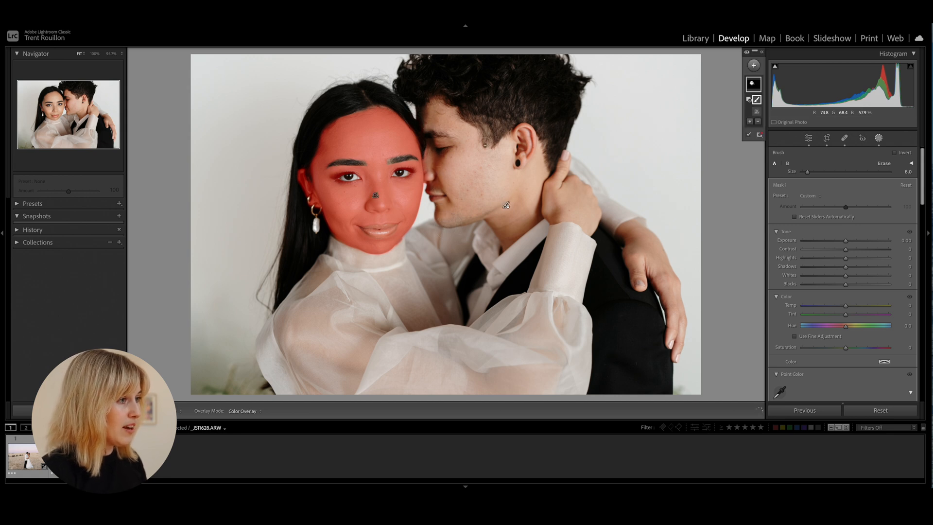
{"action": "left_click", "coordinate": [434, 97]}
Reduce the subtracting brush to size 3 and remove both of the bride's eyes from the facial skin mask
{"action": "key", "text": "bracketleft"}
{"action": "key", "text": "bracketleft"}
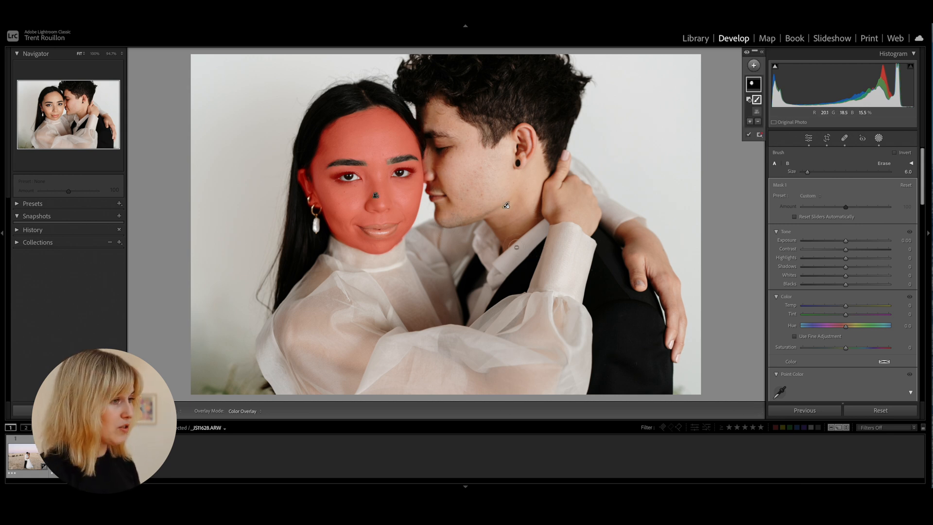
{"action": "key", "text": "bracketleft"}
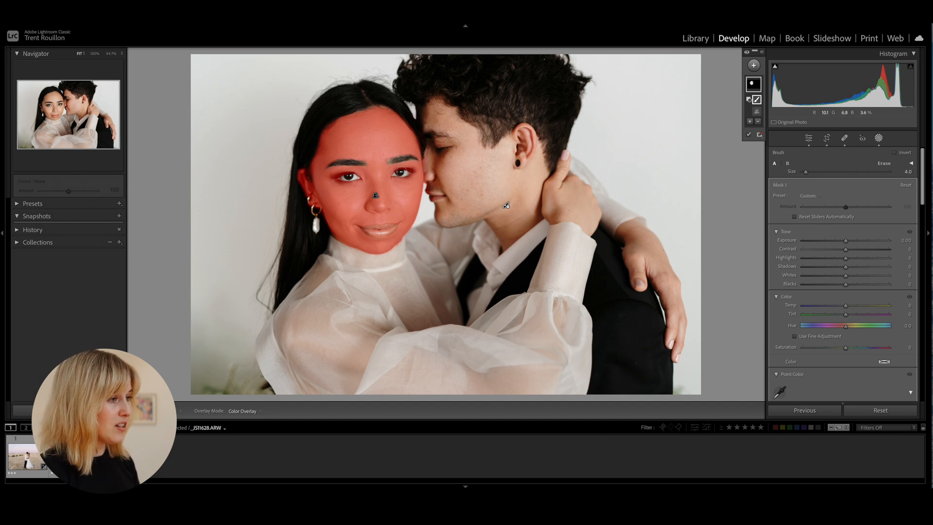
{"action": "left_click_drag", "start_coordinate": [399, 172], "coordinate": [411, 170]}
{"action": "mouse_move", "coordinate": [346, 175]}
{"action": "left_mouse_down"}
{"action": "mouse_move", "coordinate": [333, 175]}
{"action": "mouse_move", "coordinate": [353, 178]}
{"action": "mouse_move", "coordinate": [343, 176]}
{"action": "left_mouse_up"}
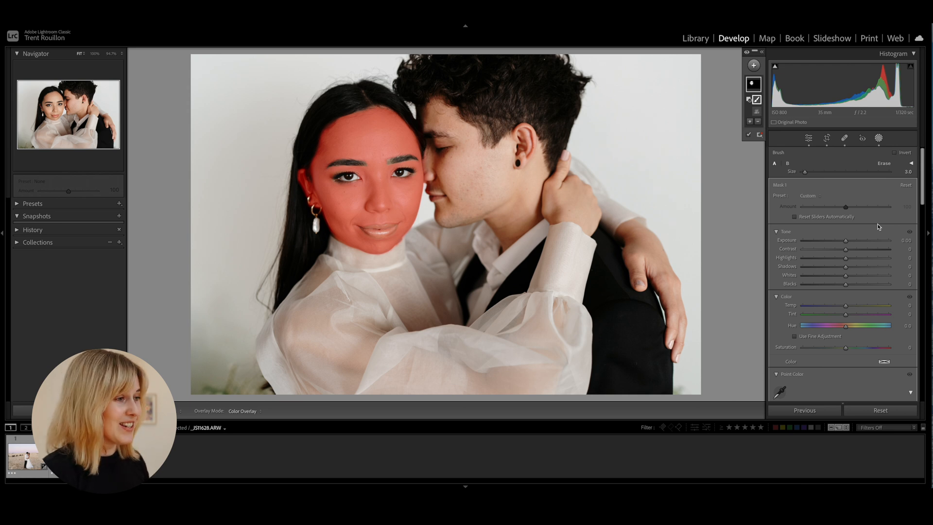
Soften the bride's facial skin by setting the mask's texture to -10 and clarity to -15
{"action": "scroll", "coordinate": [873, 219], "scroll_direction": "down", "scroll_amount": 2}
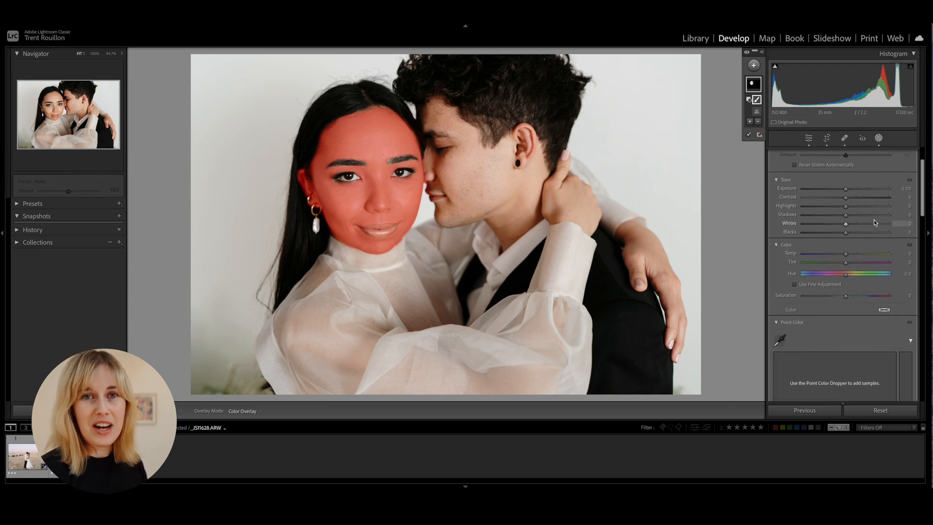
{"action": "scroll", "coordinate": [874, 218], "scroll_direction": "down", "scroll_amount": 10}
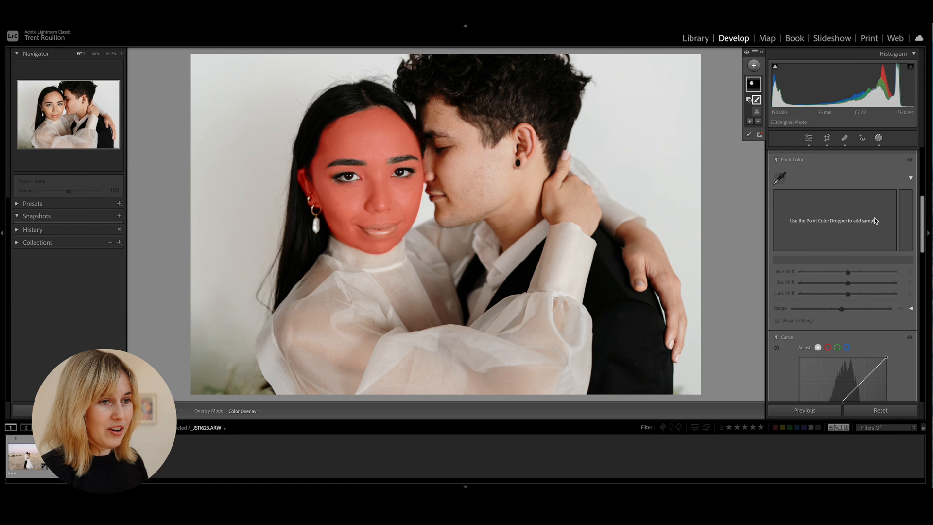
{"action": "scroll", "coordinate": [873, 220], "scroll_direction": "down", "scroll_amount": 8}
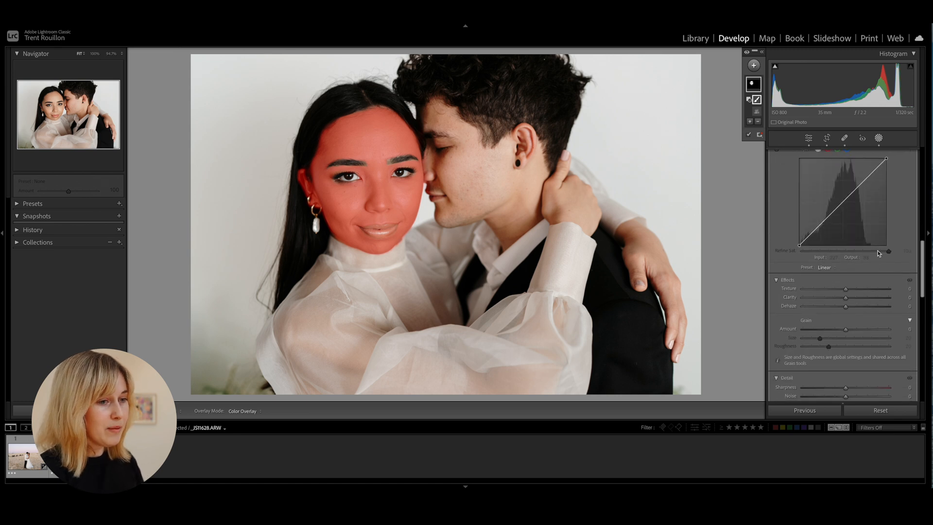
{"action": "left_click_drag", "start_coordinate": [845, 291], "coordinate": [842, 301]}
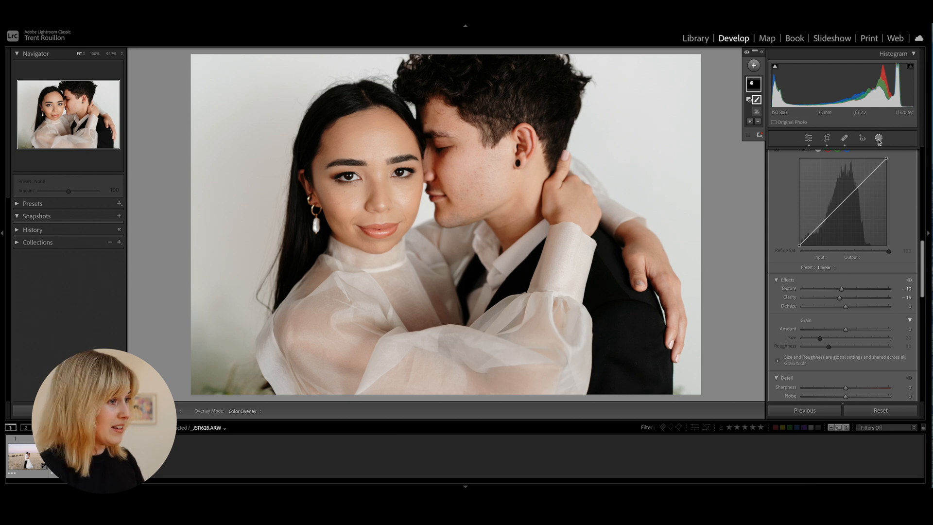
Leave masking and compare the portrait before and after editing, at full view and zoomed in on the faces
{"action": "key", "text": "d"}
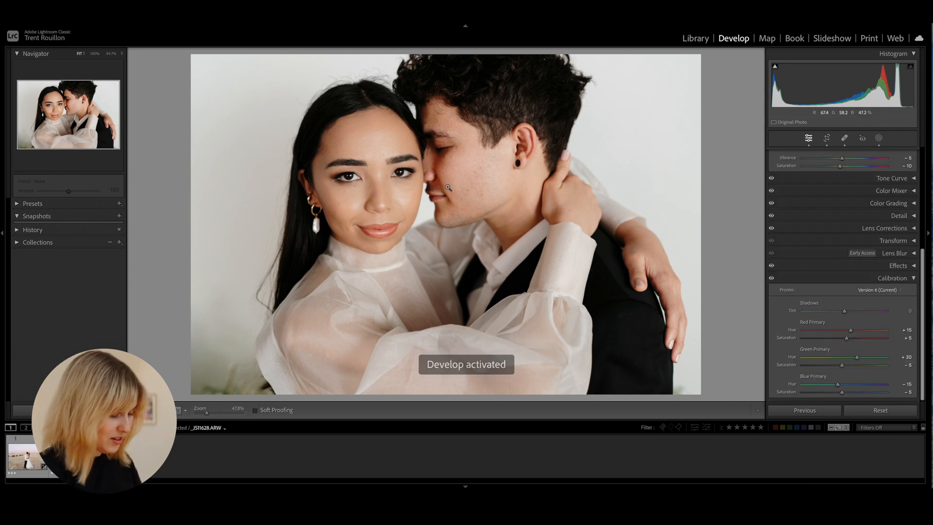
{"action": "key", "text": "backslash"}
{"action": "key", "text": "backslash"}
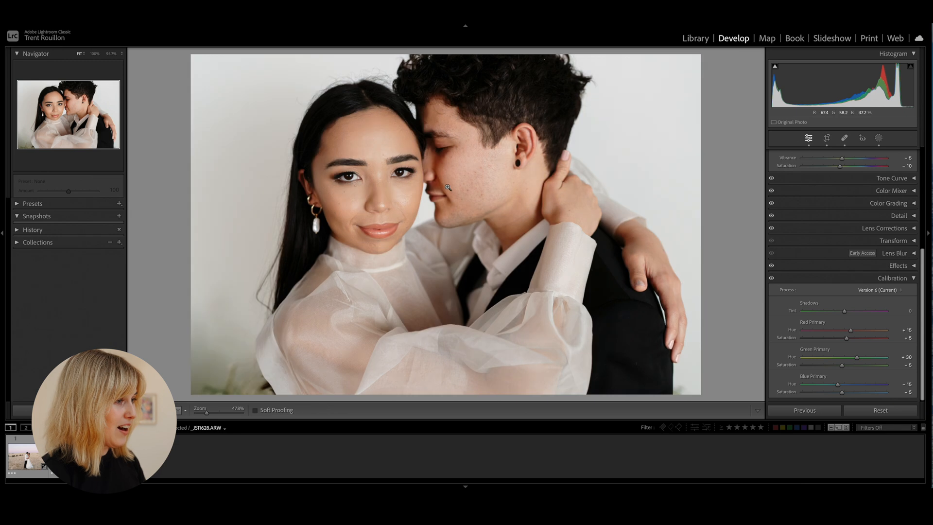
{"action": "left_click", "coordinate": [401, 179]}
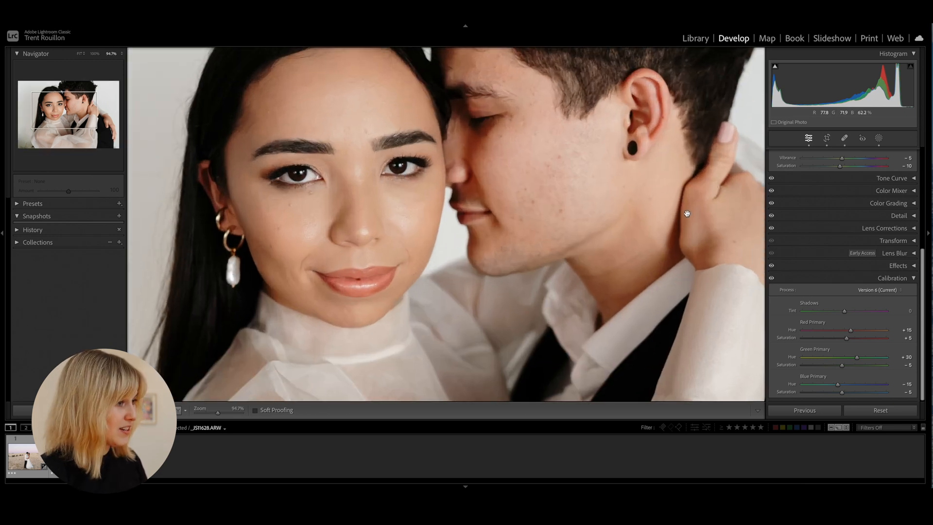
{"action": "key", "text": "backslash"}
{"action": "key", "text": "backslash"}
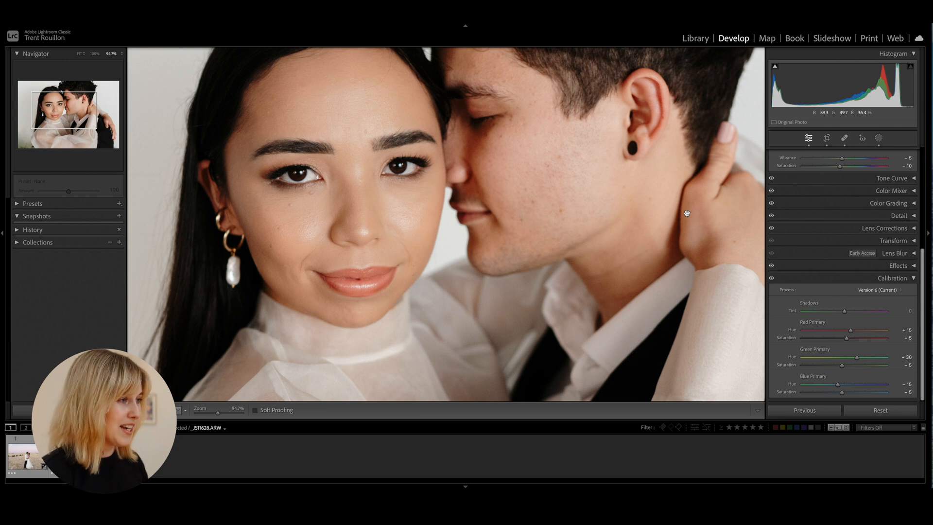
{"action": "key", "text": "backslash"}
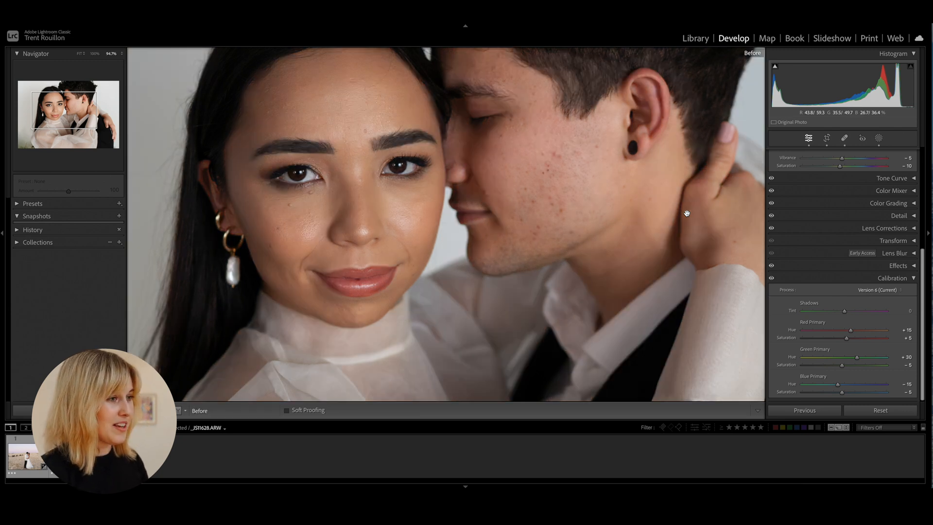
{"action": "key", "text": "backslash"}
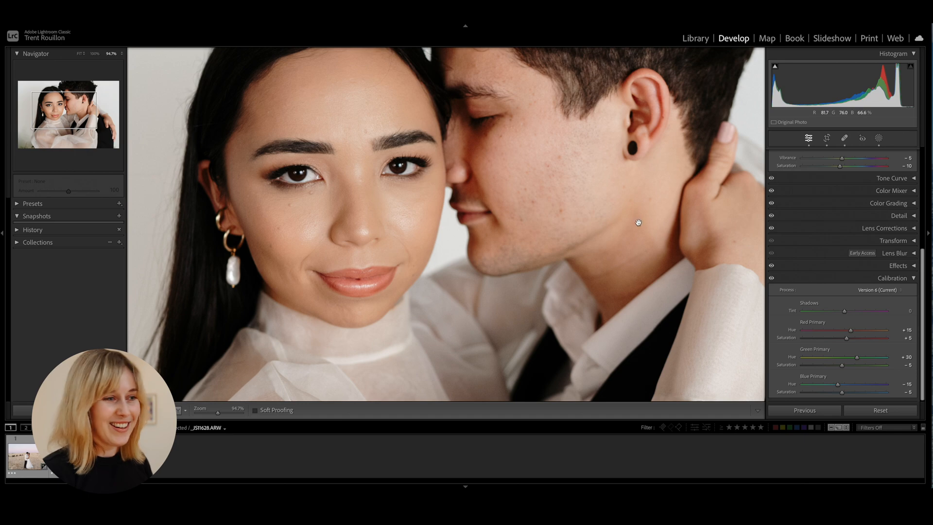
{"action": "left_click_drag", "start_coordinate": [638, 222], "coordinate": [636, 260]}
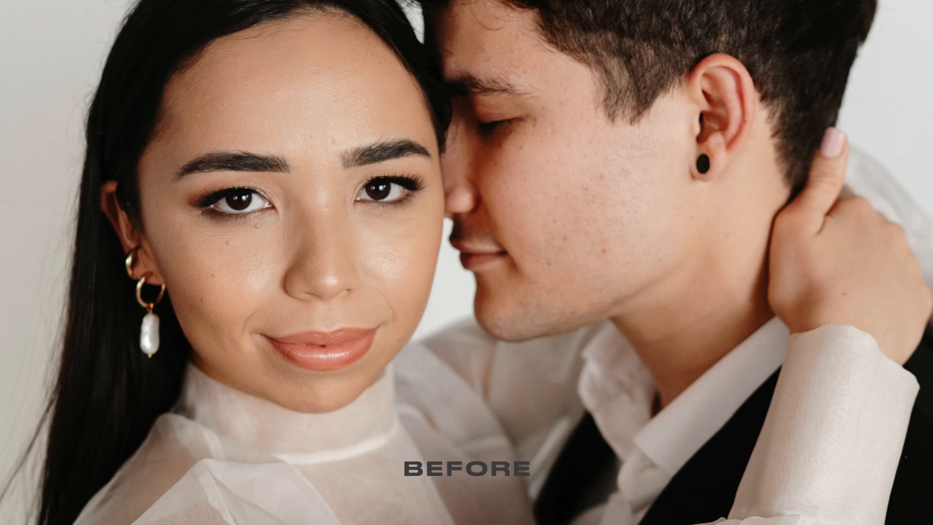